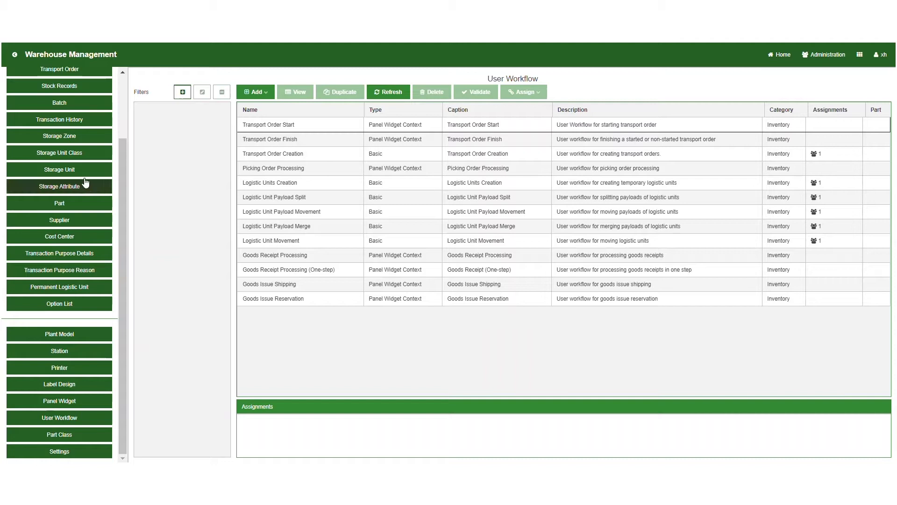
Step: Show the Add choices (Training, Basic, Panel Widget Context) over the User Workflow list
click(267, 94)
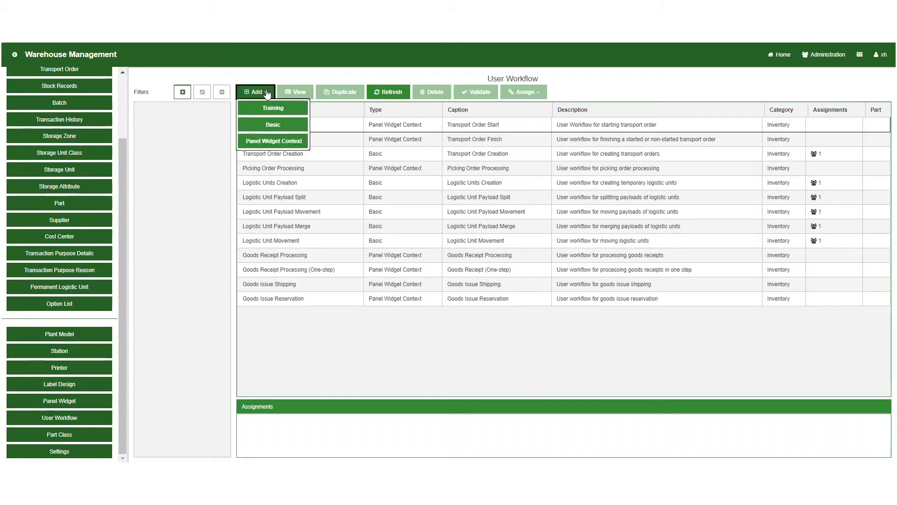
Step: Create a Basic workflow named and captioned 'Logistic Unit Movement – Test', category Inventory, and save it
click(297, 127)
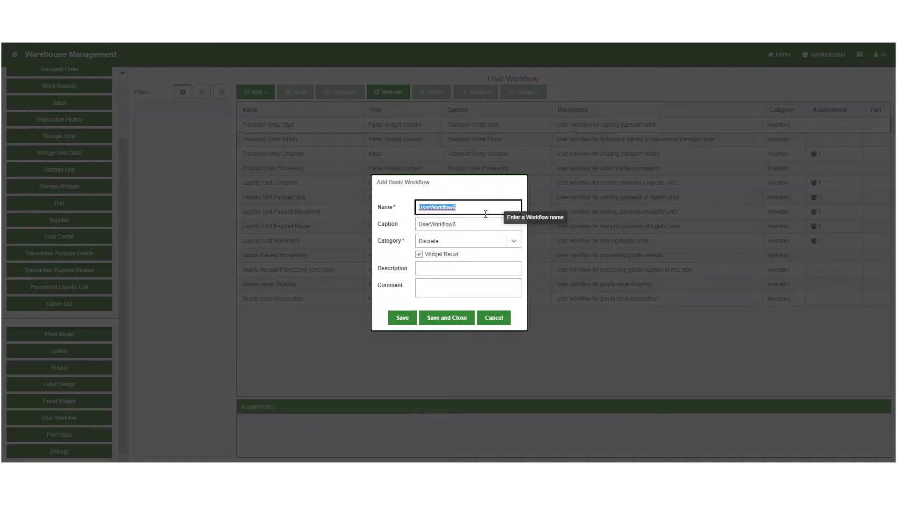
text(Logistic Unit Movement – Test)
click(474, 223)
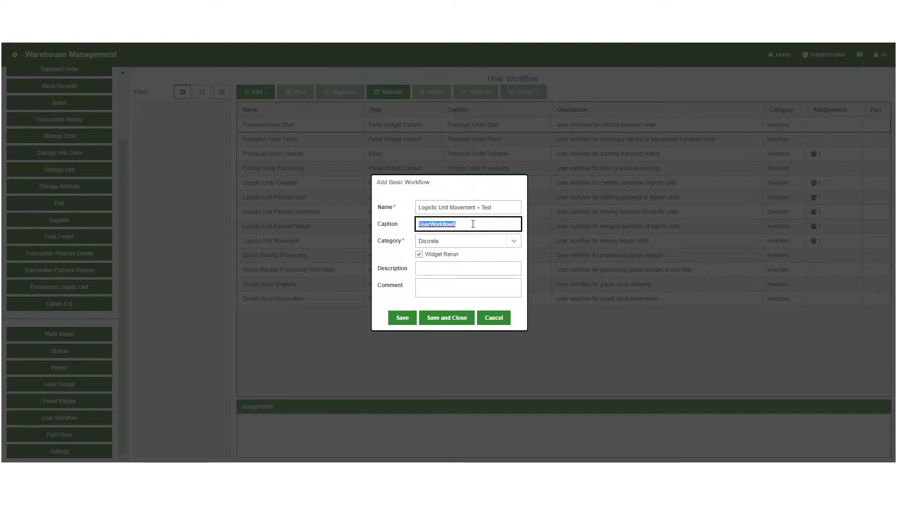
text(Logistic Unit Movement – Test)
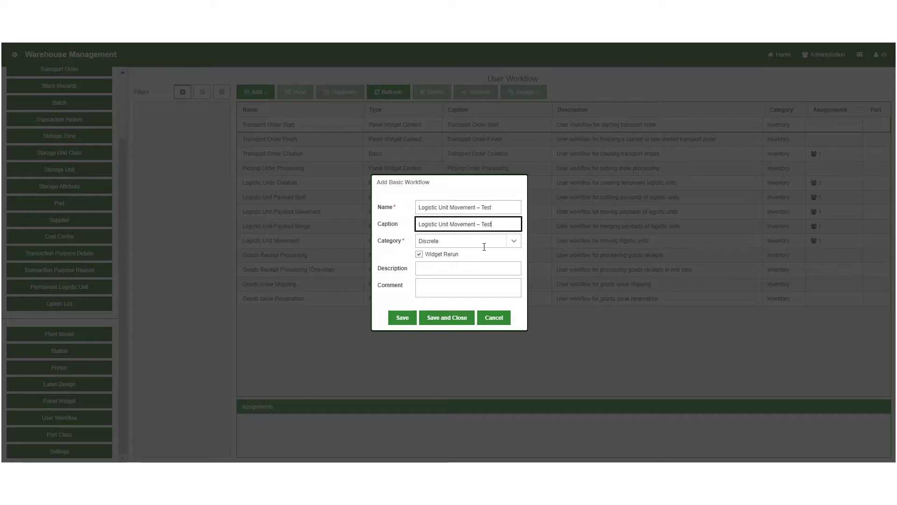
click(514, 241)
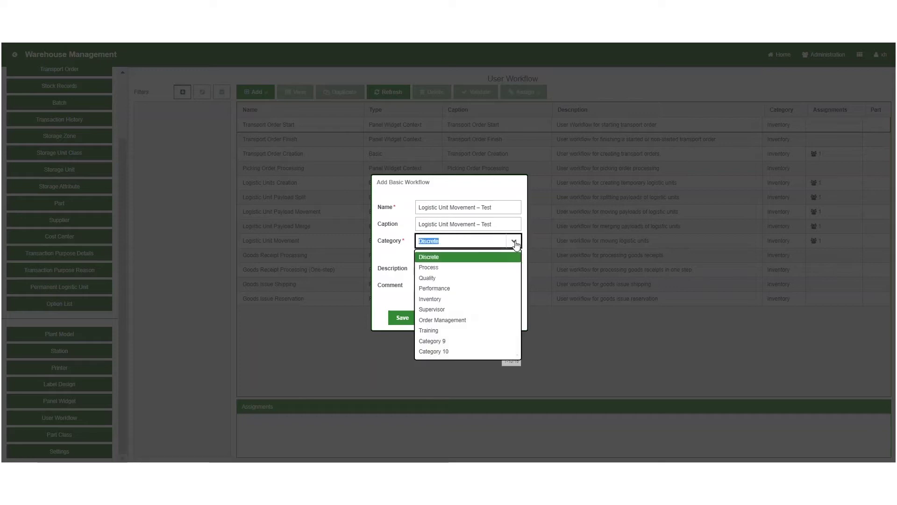
click(485, 300)
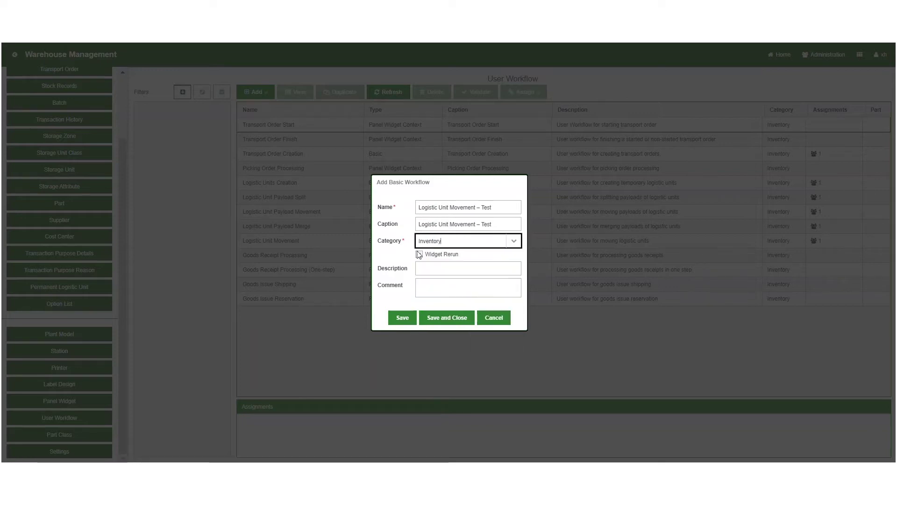
click(448, 318)
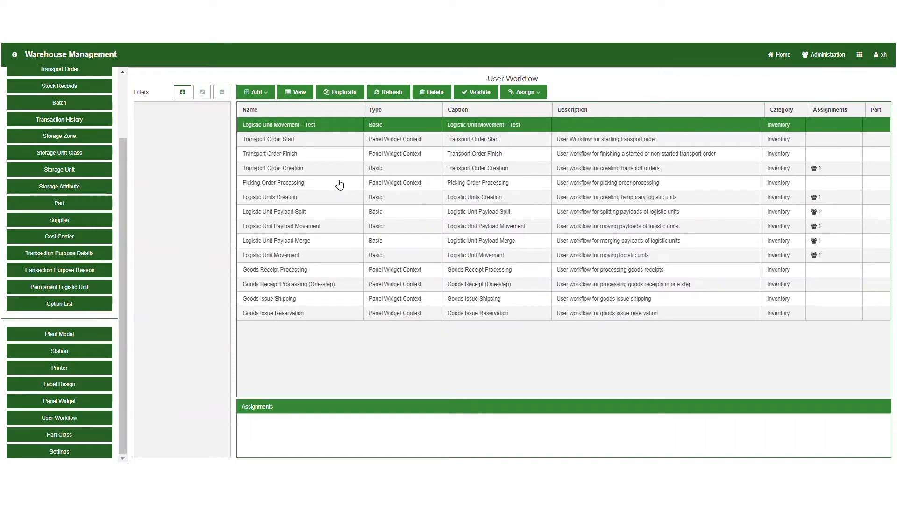
Step: View the new workflow and enter its layout editor with only start and end
click(296, 93)
click(208, 92)
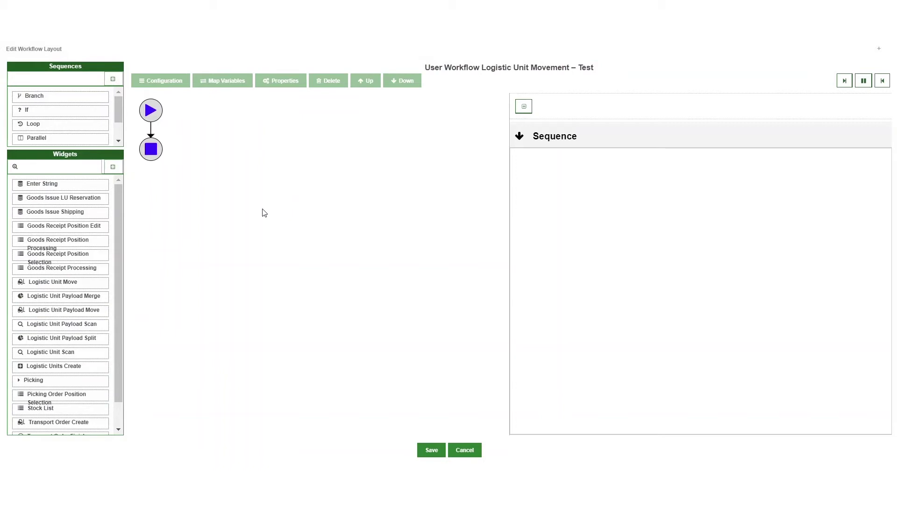
Step: Add Logistic Unit Scan then Logistic Unit Move widgets between start and end
drag(81, 357, 160, 126)
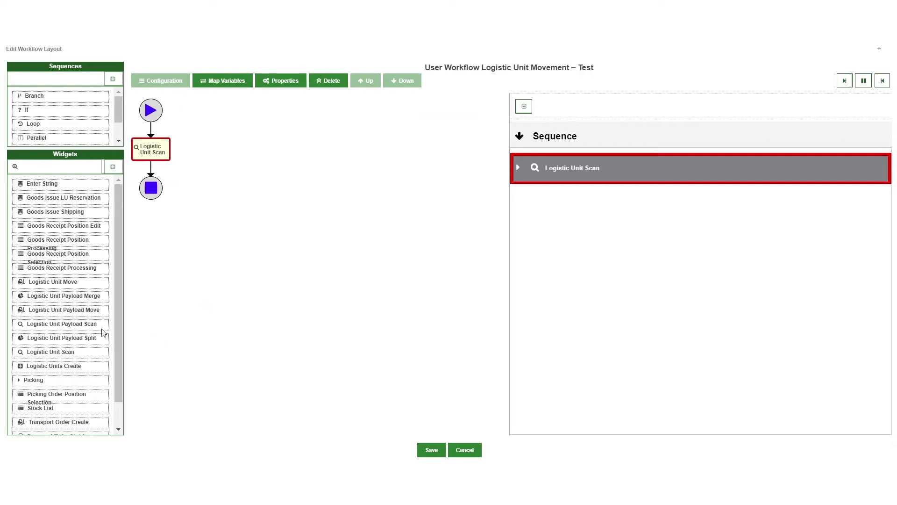
drag(67, 282, 153, 158)
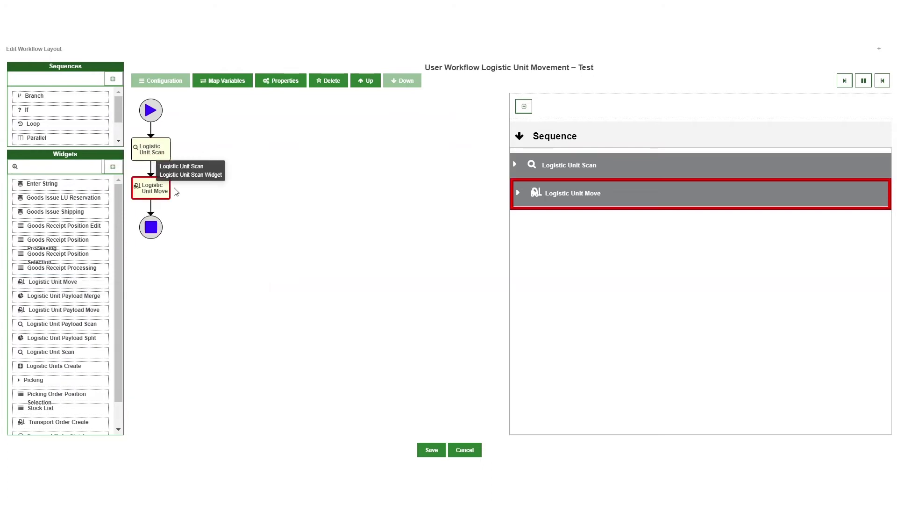
Step: Expand both widgets' fields, save the layout, and return to the User Workflow list
click(516, 166)
click(517, 292)
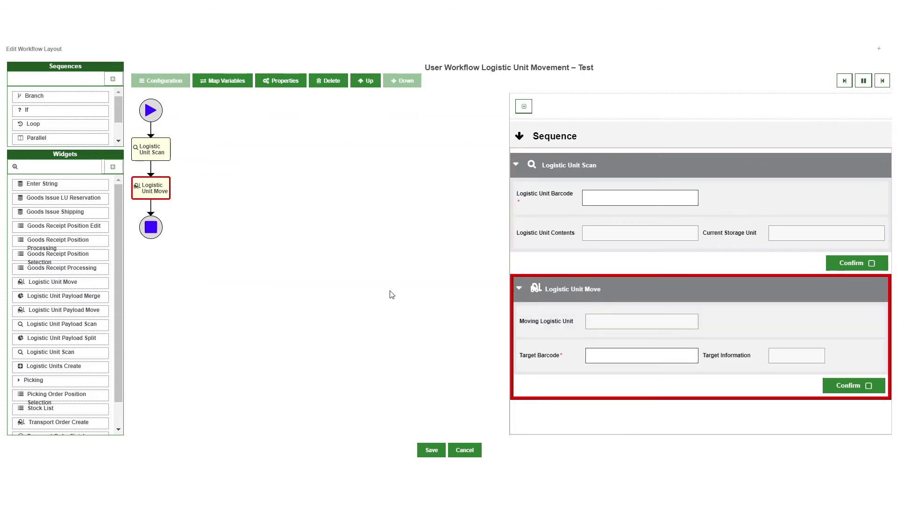
click(429, 450)
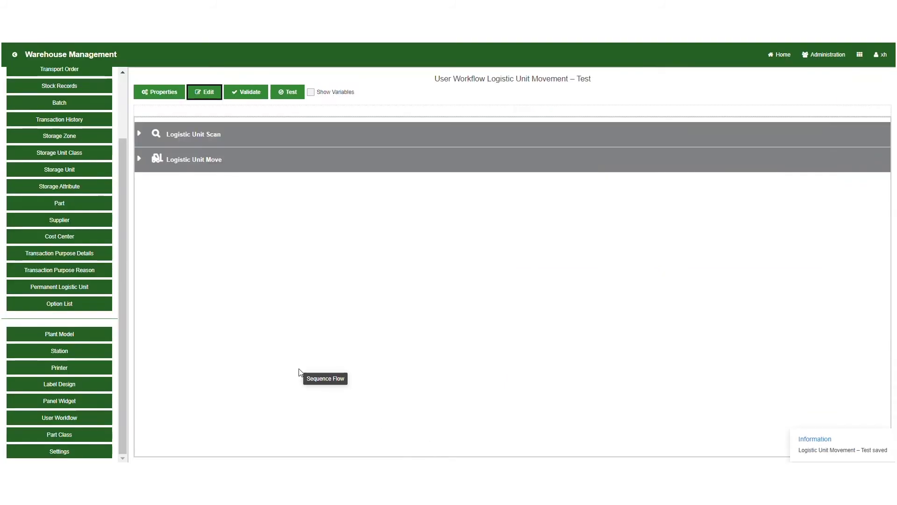
click(77, 421)
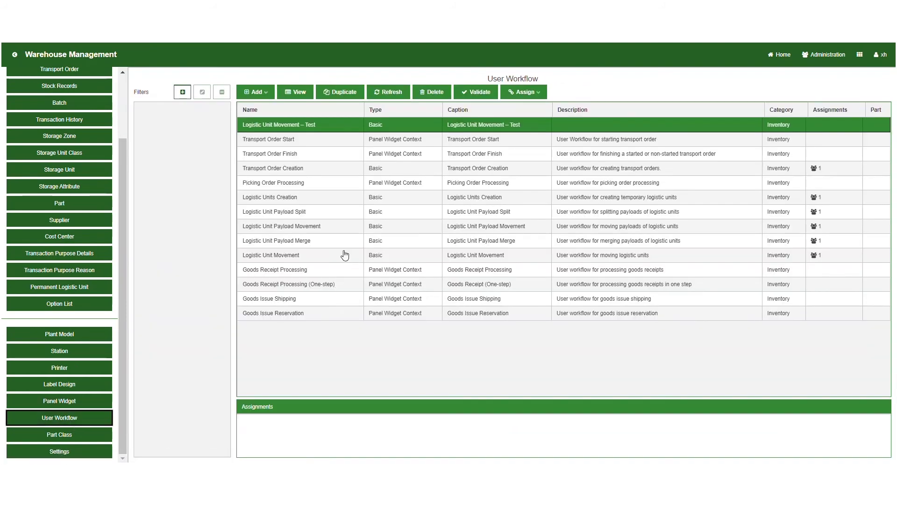